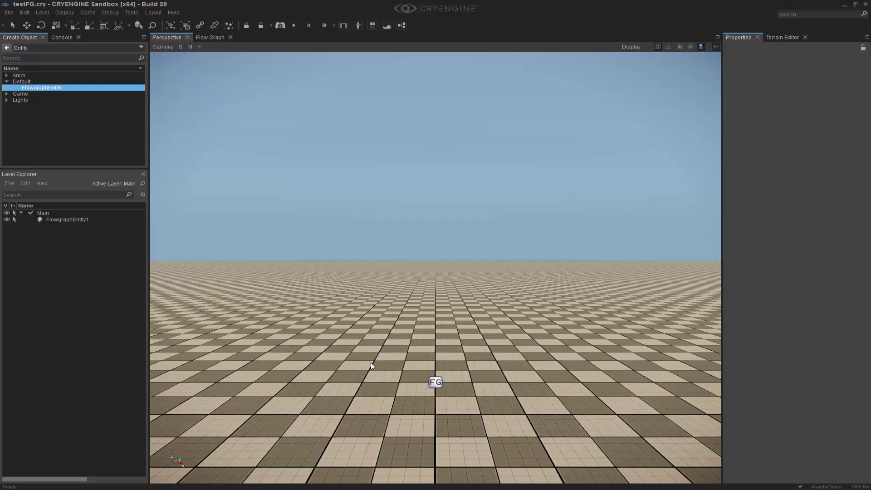
In the Flow Graph editor, drag AIActiveCount from the AI category onto the FlowgraphEntity1 canvas.
click(208, 38)
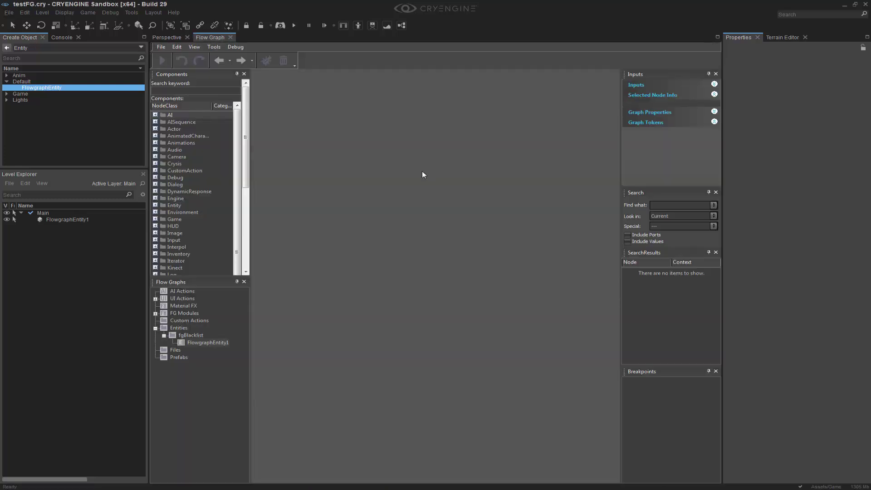
double_click(165, 115)
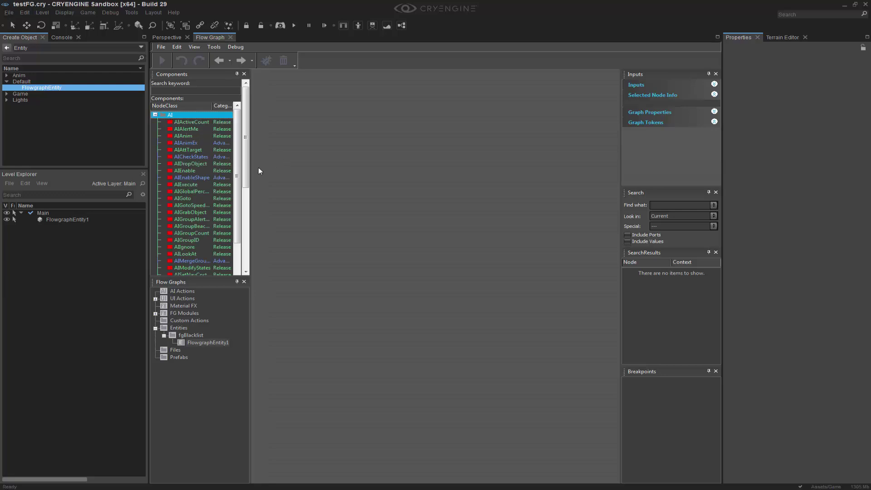
drag(252, 172, 283, 173)
click(191, 122)
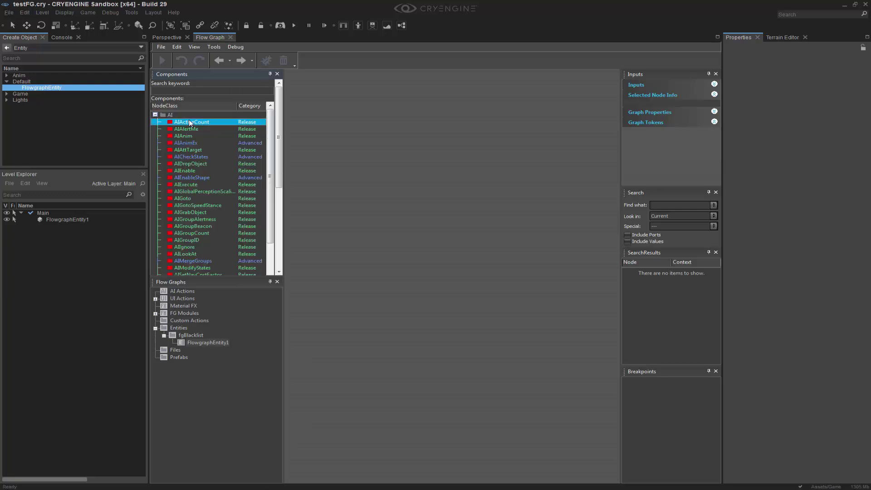
drag(191, 123, 434, 165)
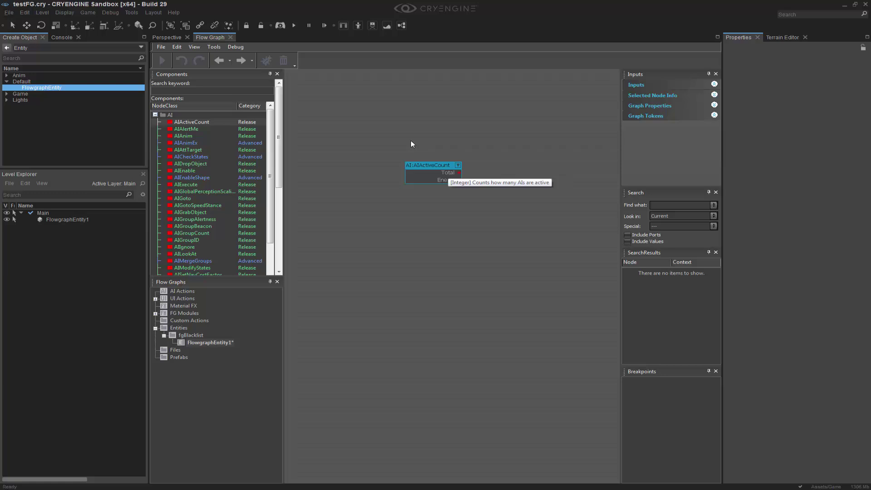
drag(361, 147, 548, 240)
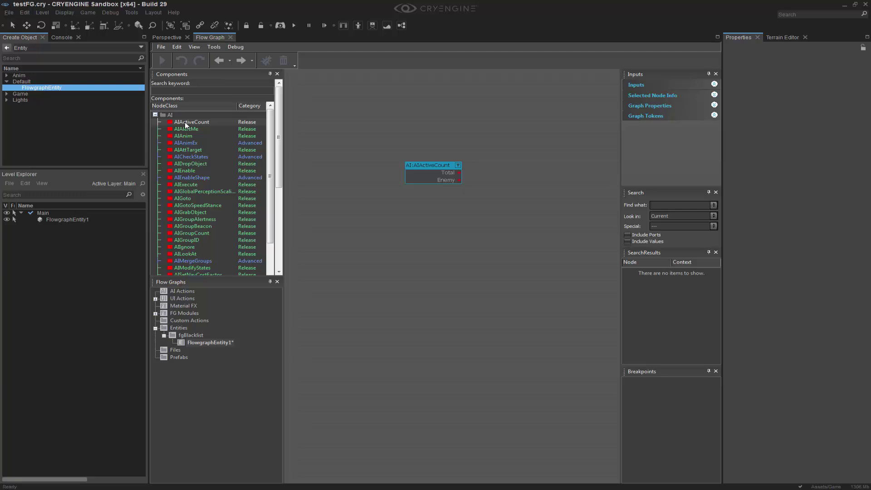
Collapse the AI category and browse the Game category to find the Start node.
click(156, 115)
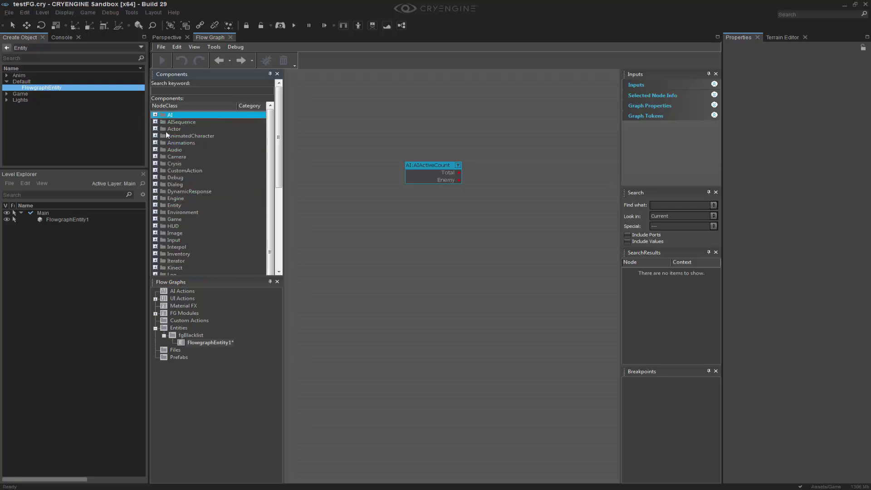
click(194, 170)
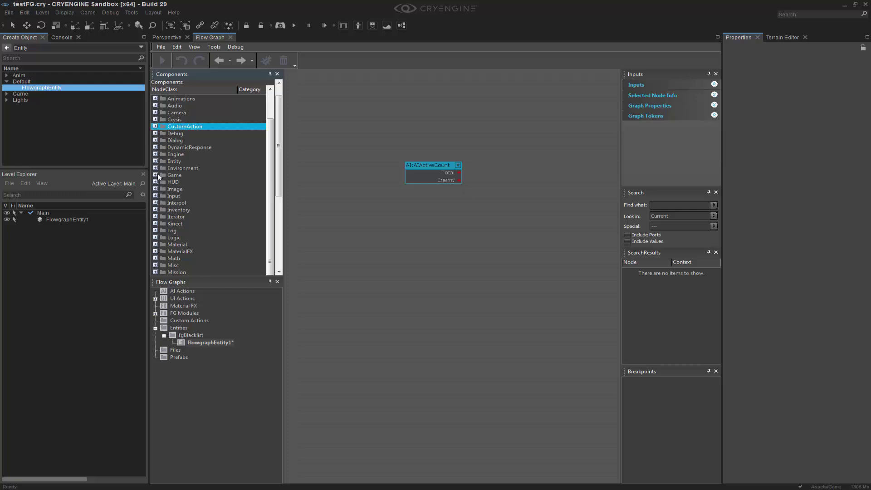
click(156, 174)
scroll(203, 214, down, 5)
click(186, 178)
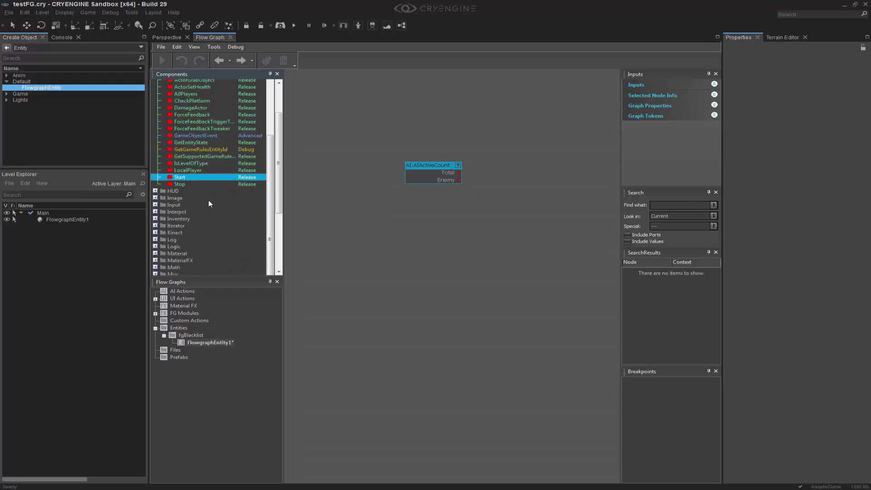
scroll(205, 212, up, 1)
scroll(200, 206, up, 1)
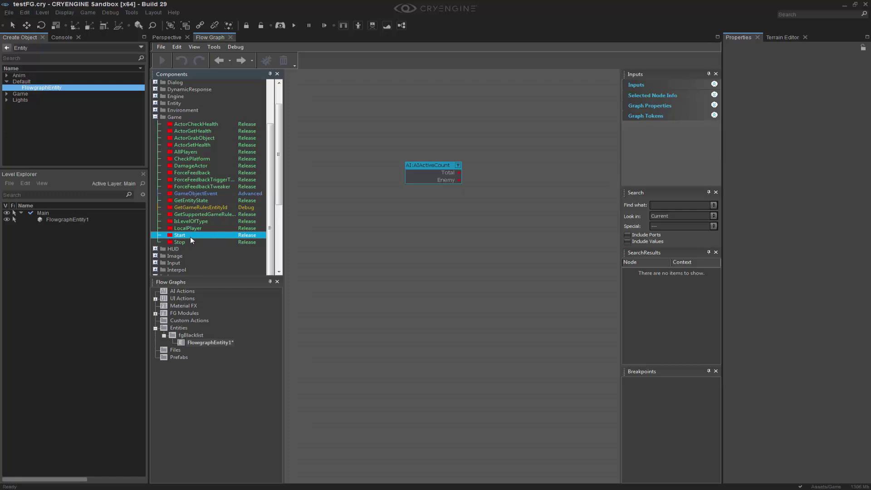
Delete the AIActiveCount node from the graph and return to the Perspective view.
click(155, 118)
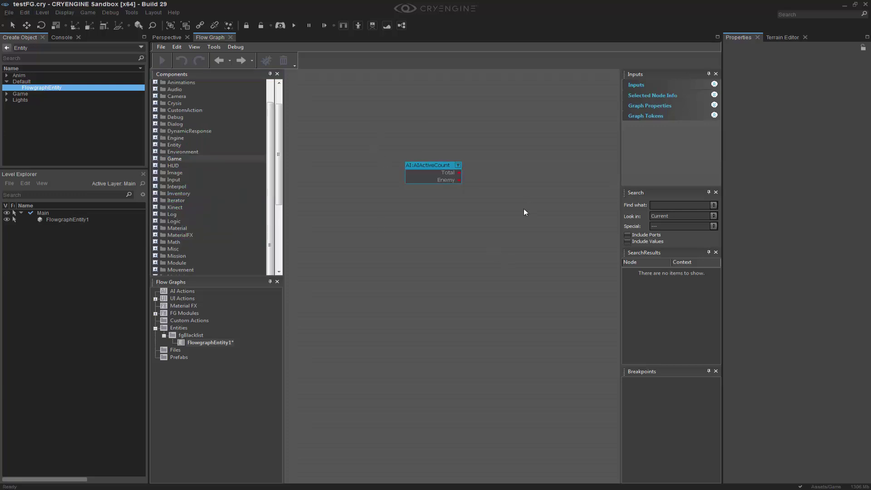
key(Delete)
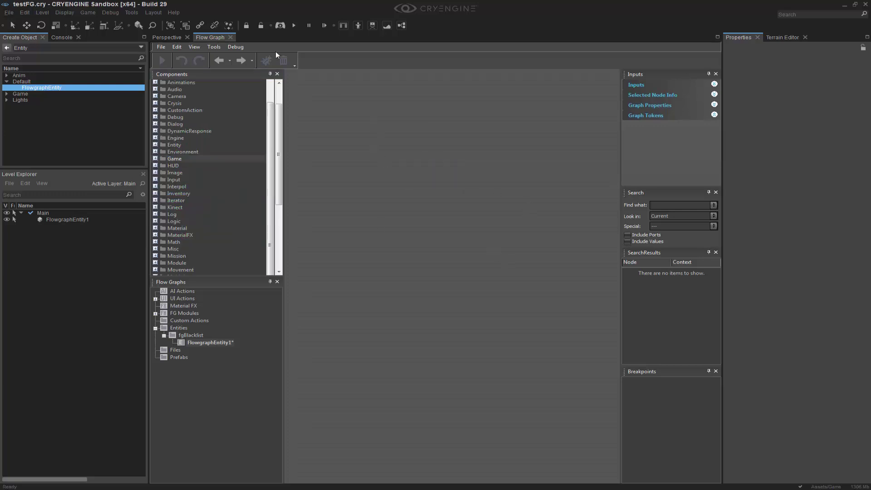
click(182, 39)
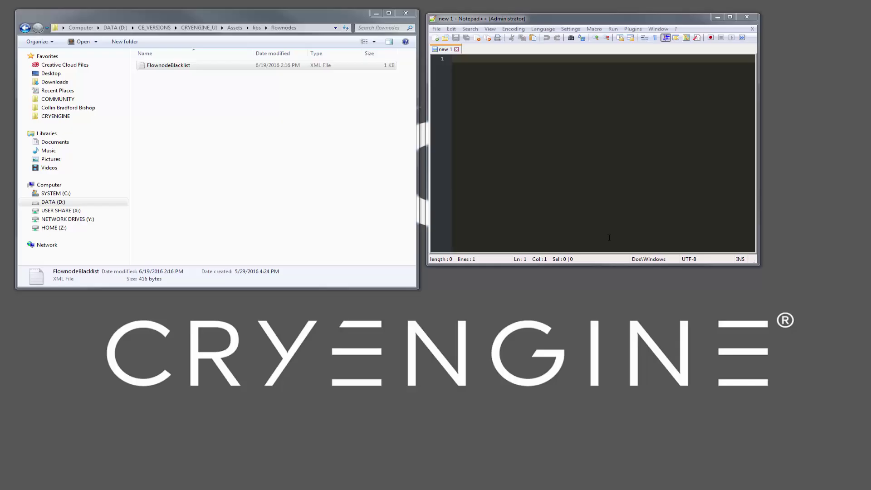
Browse to Assets\libs\flownodes and drag FlownodeBlacklist.xml into Notepad++.
click(326, 175)
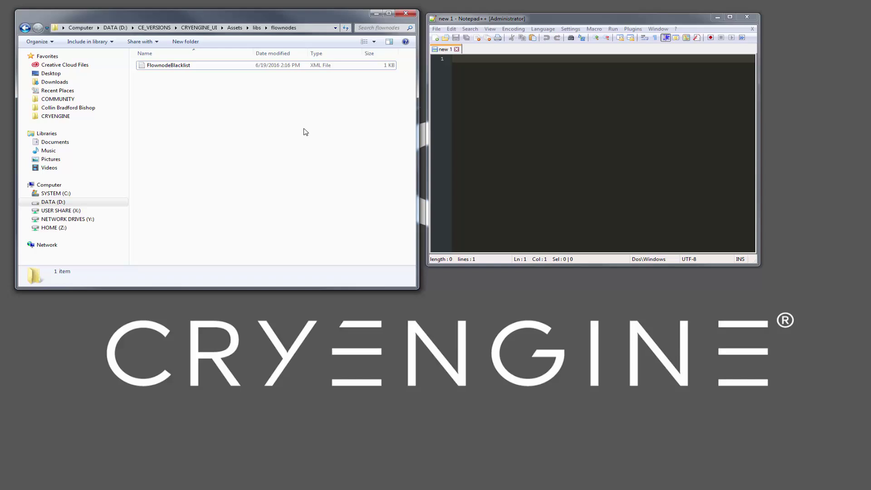
click(235, 28)
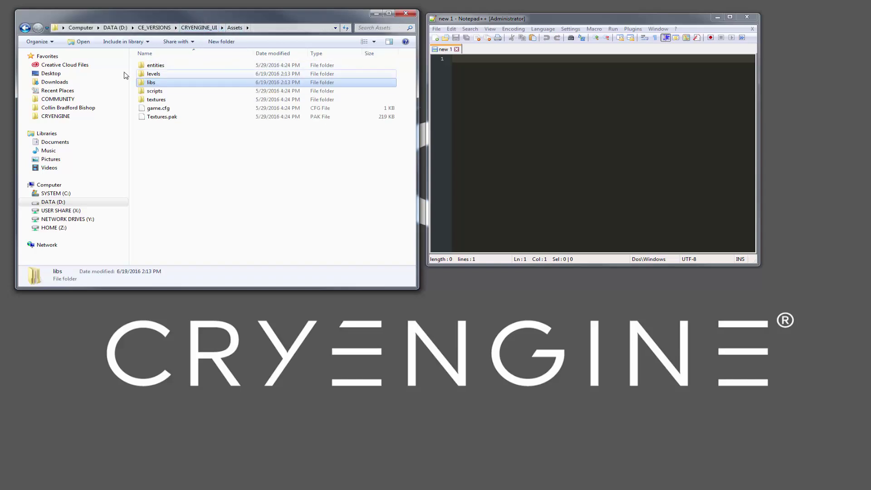
double_click(161, 87)
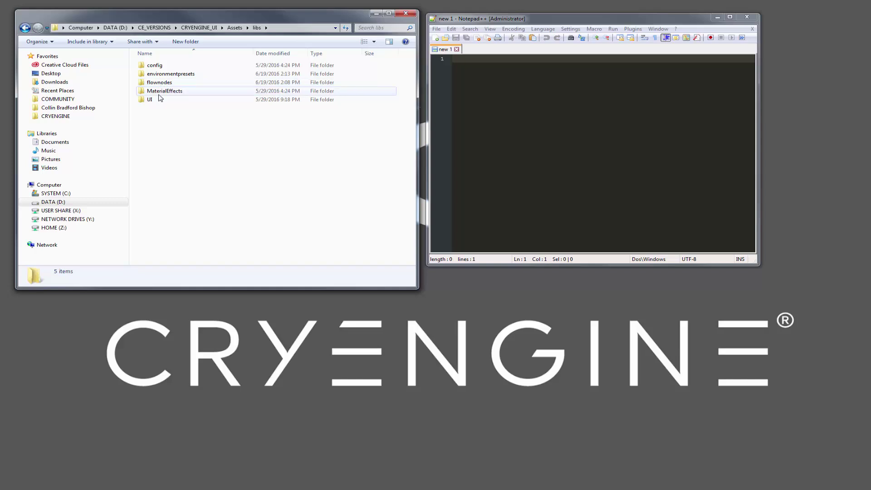
double_click(160, 84)
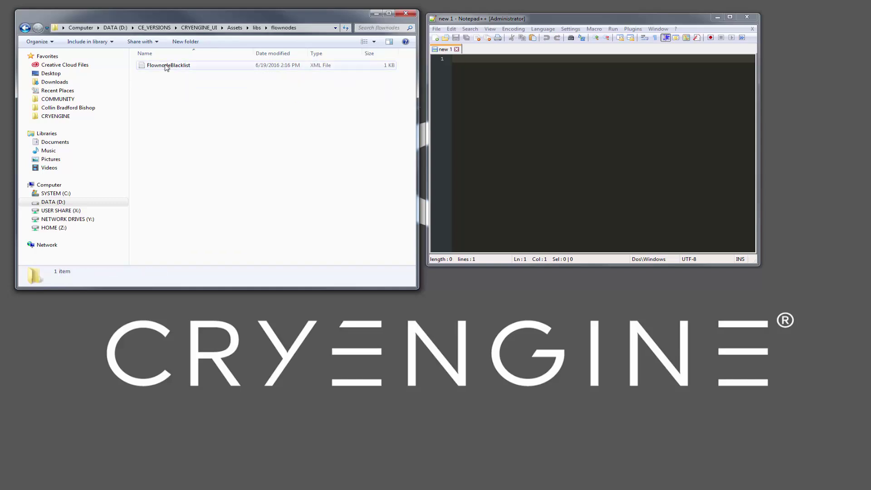
drag(163, 66, 559, 53)
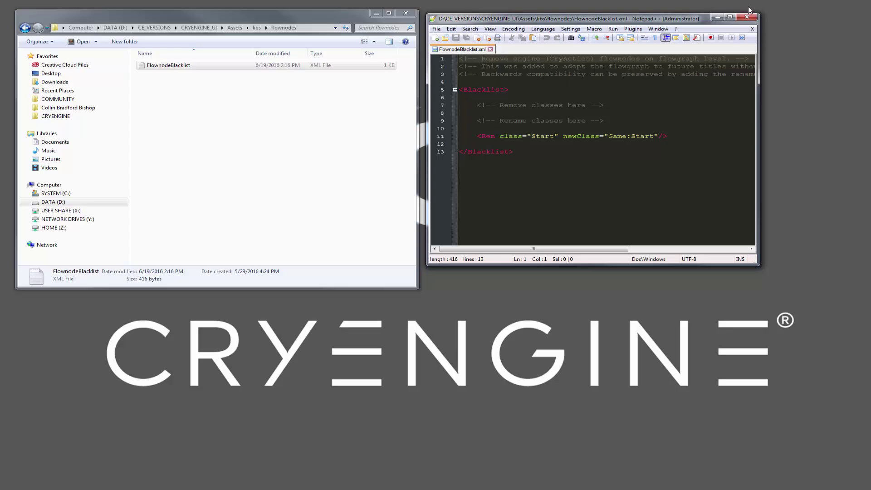
click(730, 17)
click(393, 157)
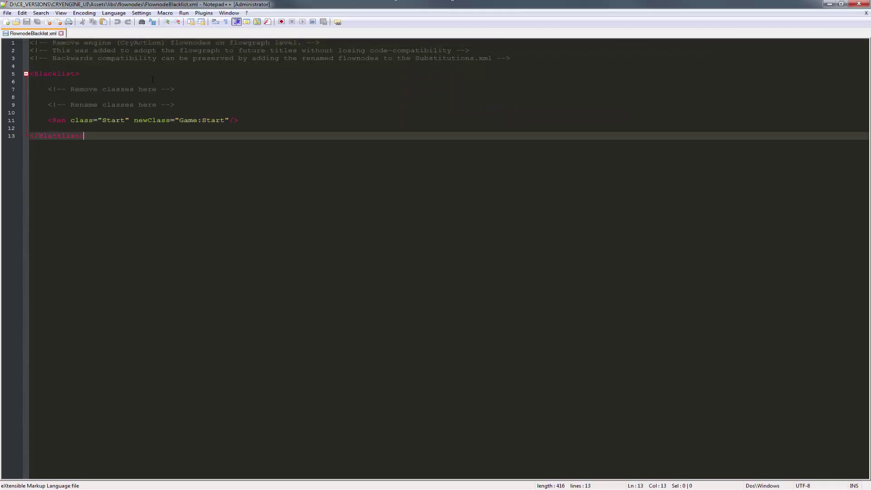
click(198, 73)
click(102, 50)
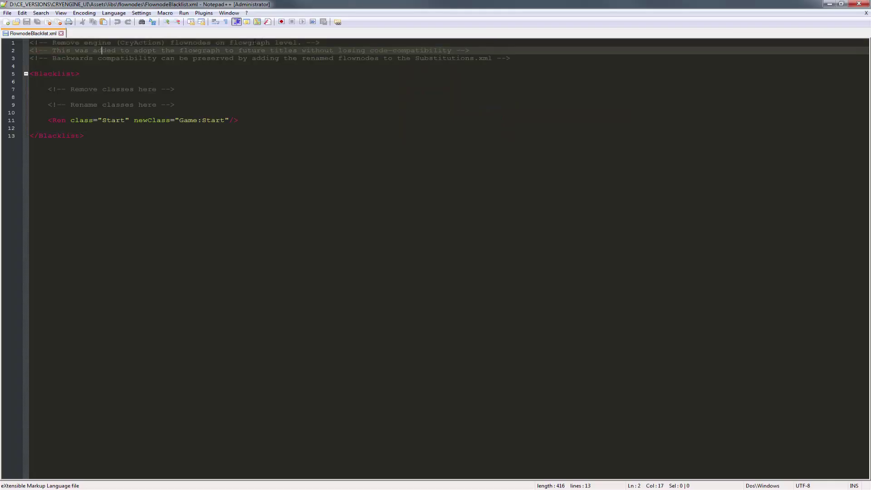
click(278, 73)
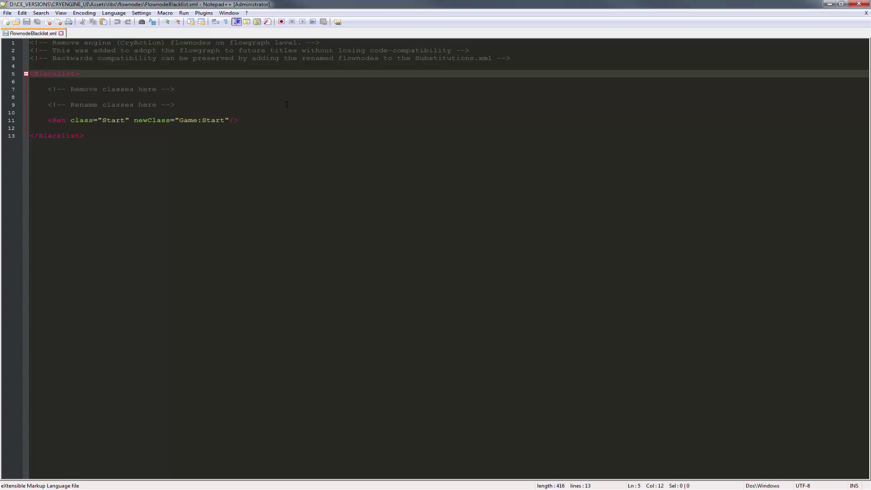
click(239, 101)
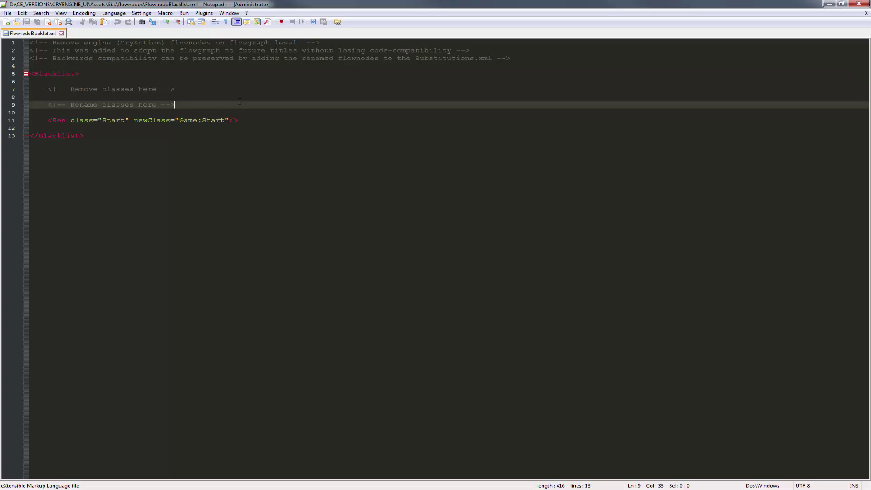
click(259, 120)
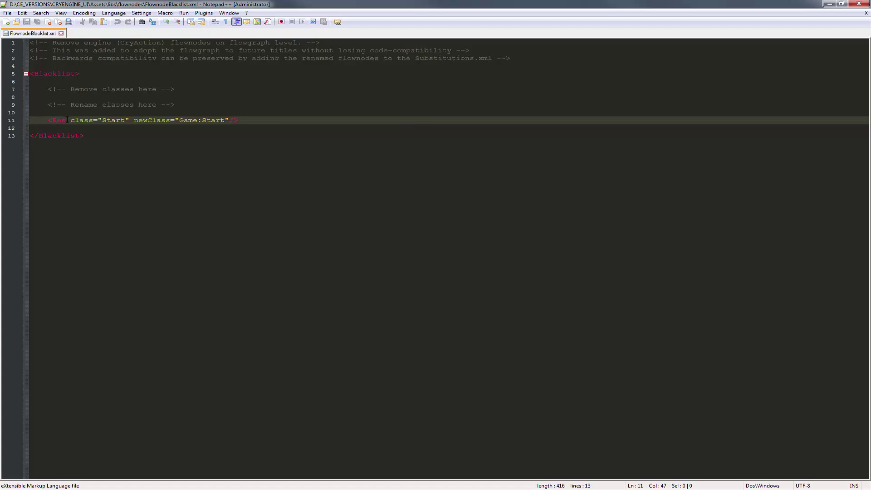
Replace Game with TUTORIAL:Maybe so newClass reads TUTORIAL:MaybeStart, and save the file.
click(202, 121)
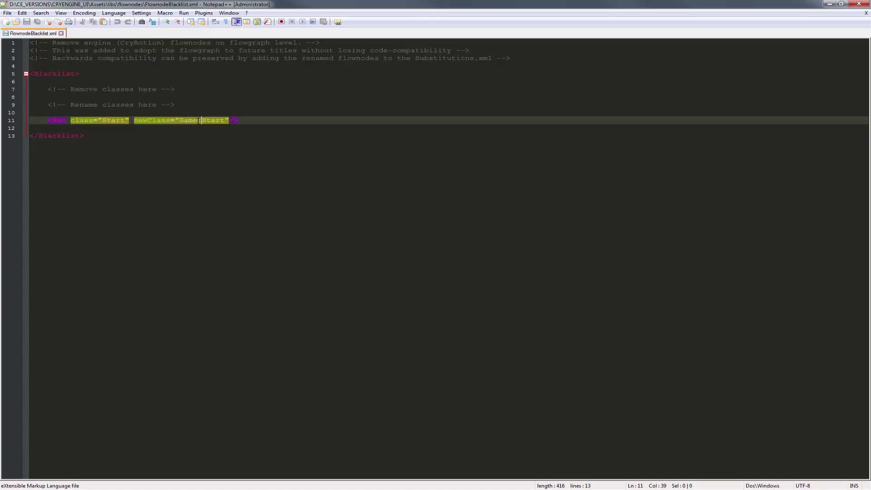
drag(199, 121, 179, 120)
text(TUTORIAL:)
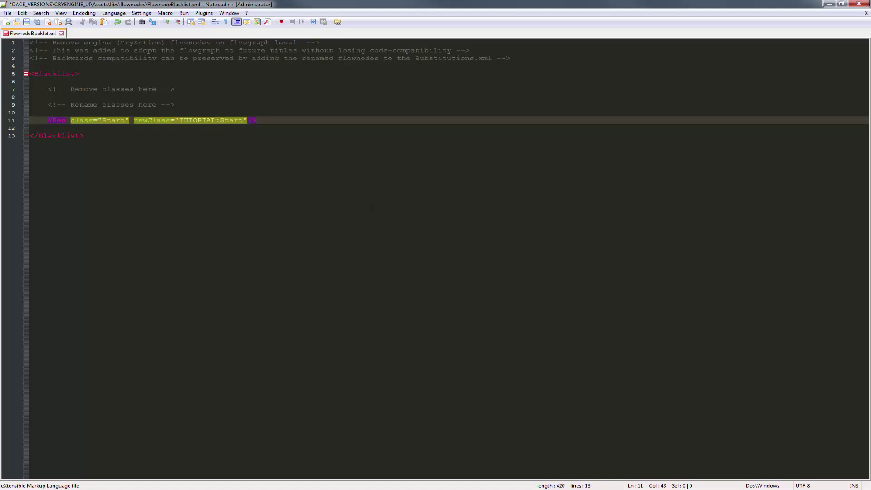
text(Maybe)
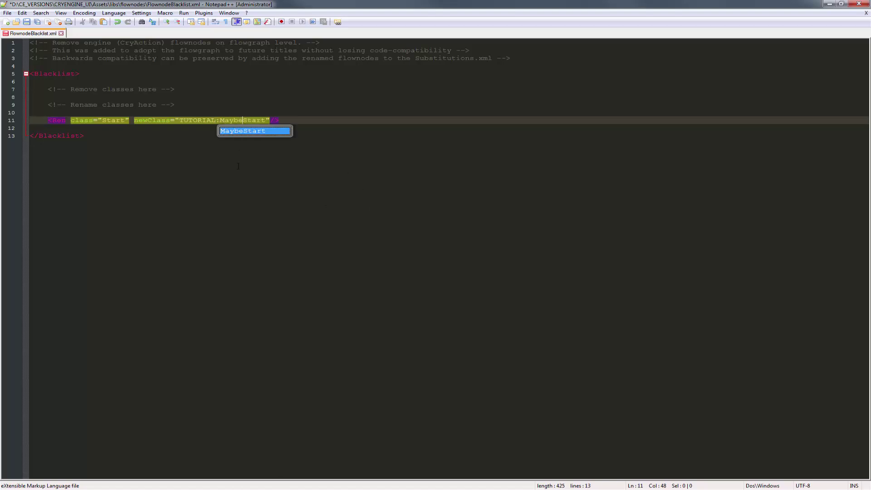
click(297, 121)
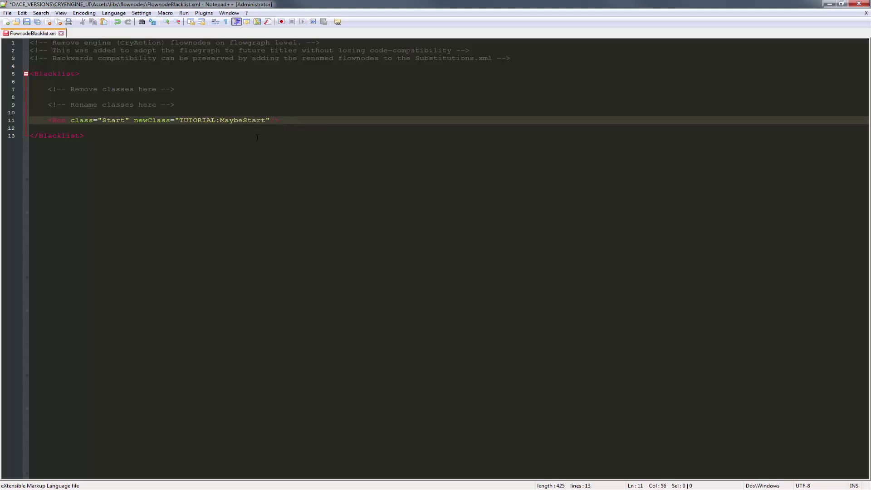
key(ctrl+s)
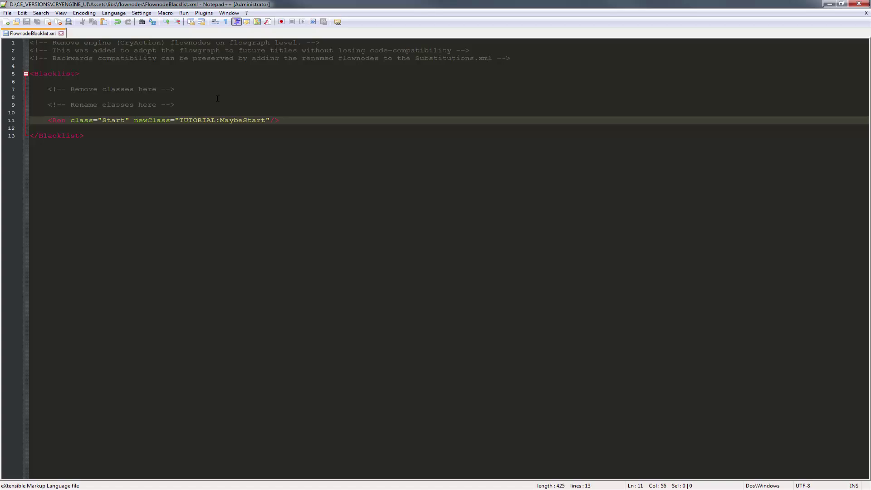
Insert blank lines under the Remove classes comment on line 8.
click(216, 98)
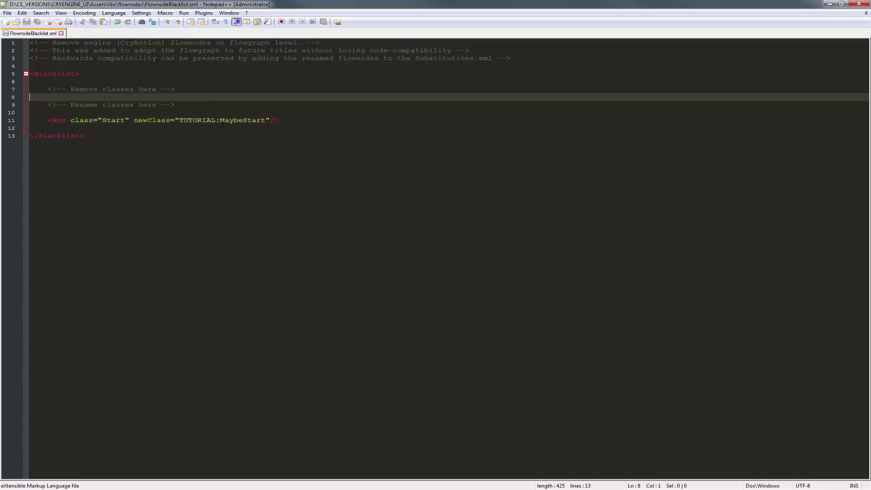
key(Return)
key(Return)
key(Up)
key(Tab)
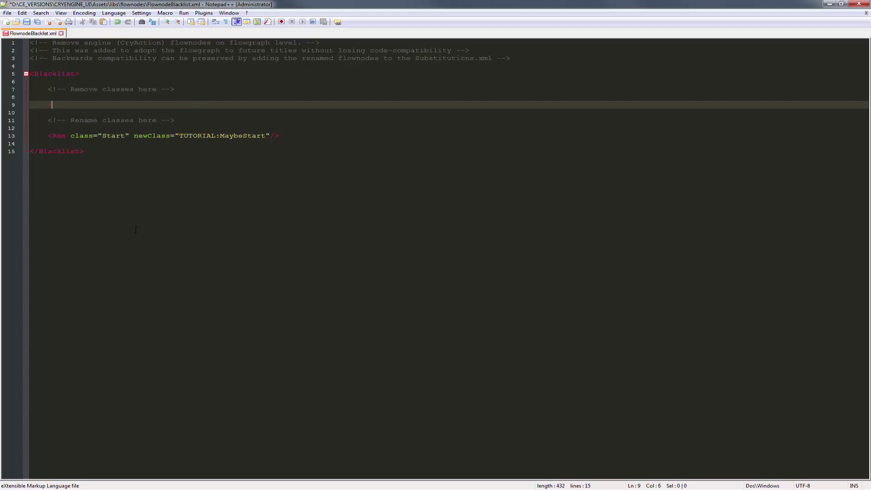
Type <Rem class="AI:AIActiveCount" /> on line 9 below the Remove classes comment.
text(<Rem )
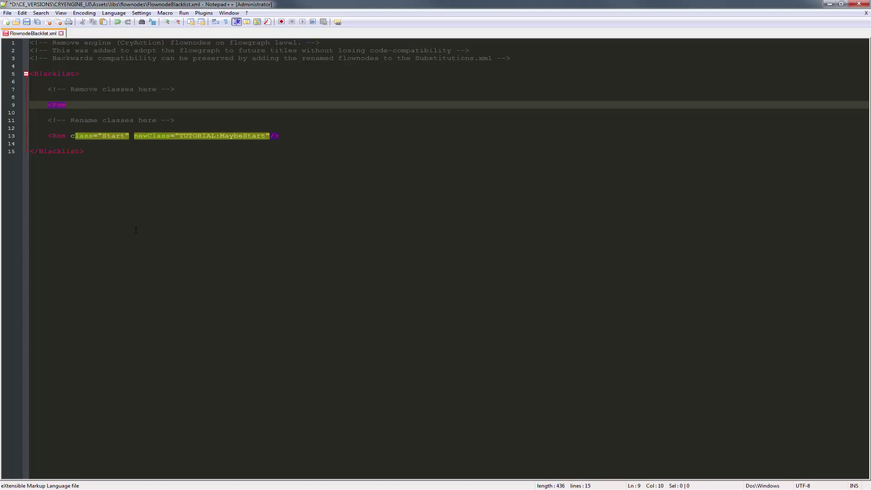
text(class)
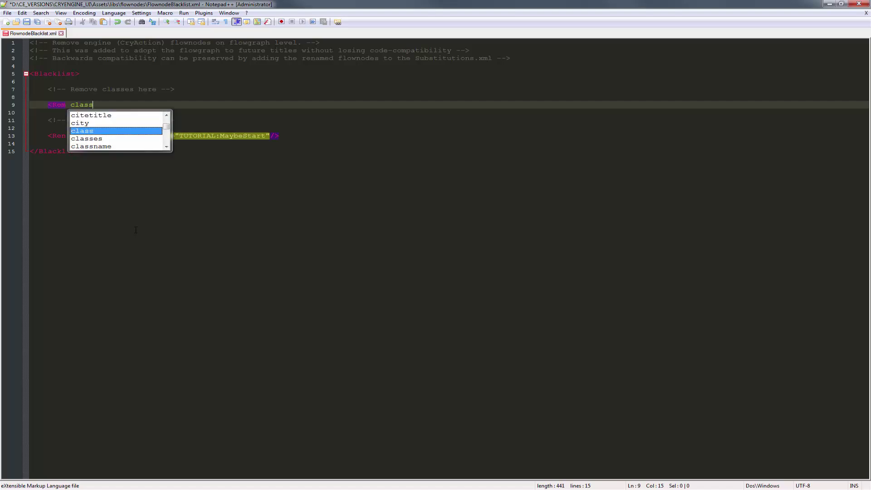
text(=")
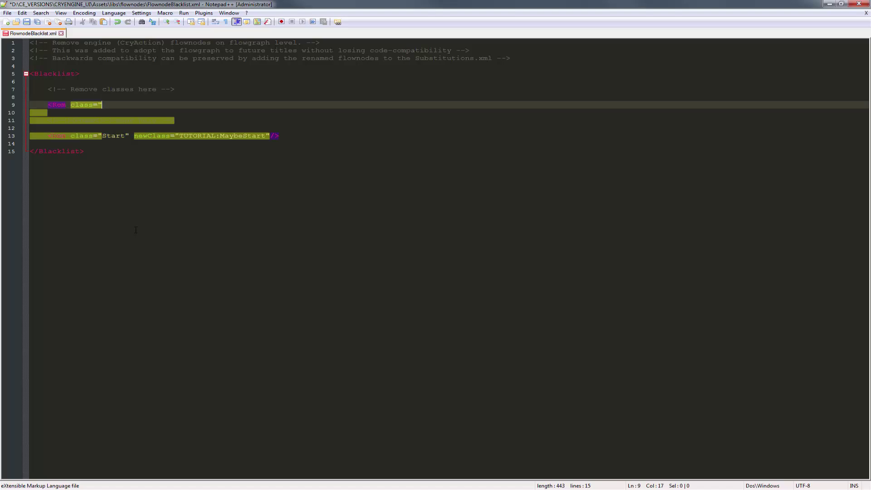
text(AI:A)
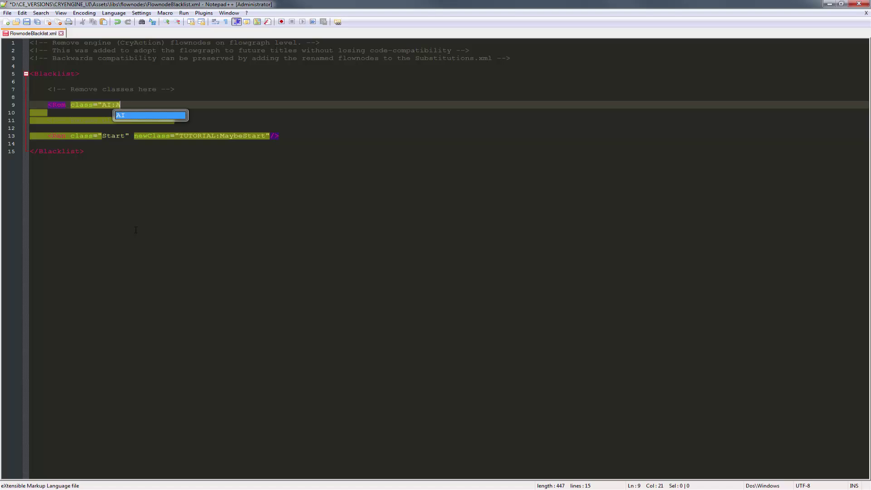
text(IA)
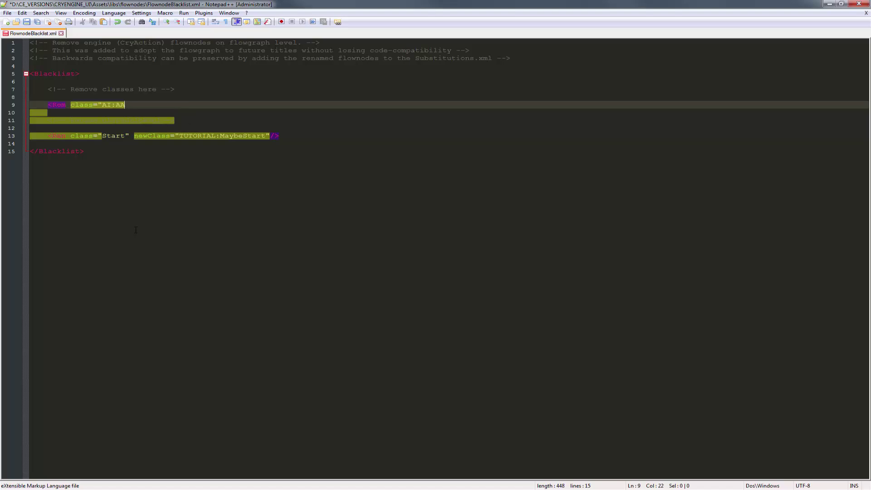
text(ctiveCount)
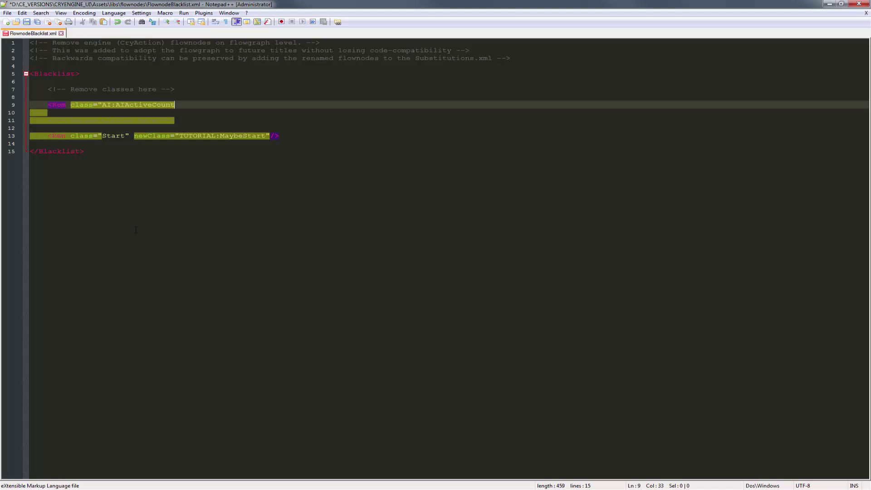
text(")
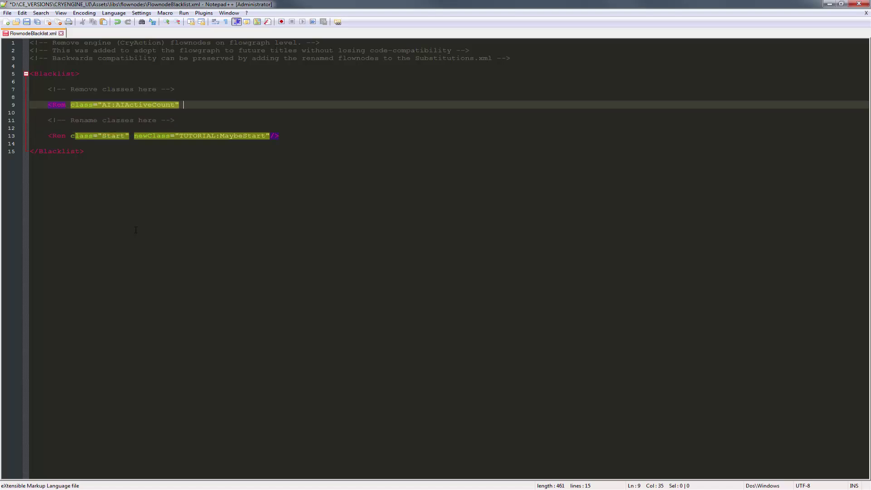
text( />)
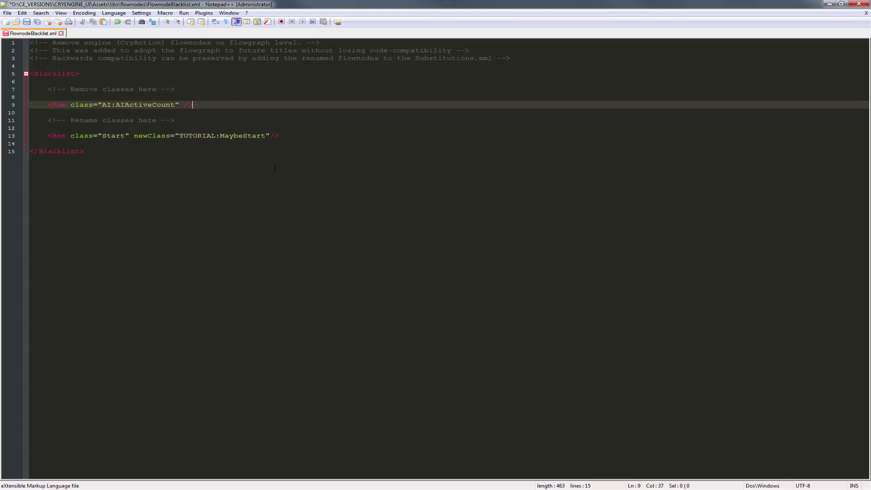
click(275, 168)
click(281, 136)
Save FlownodeBlacklist.xml with the new Rem rule and switch back to CRYENGINE Sandbox.
click(256, 82)
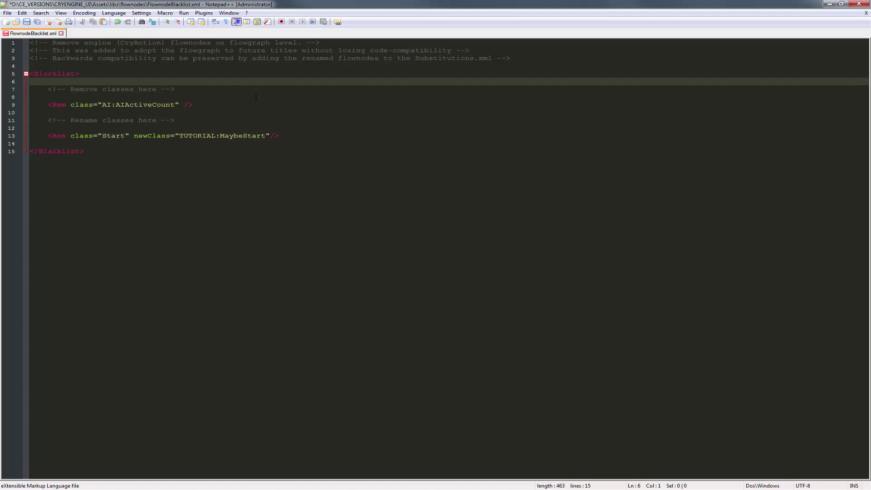
click(256, 97)
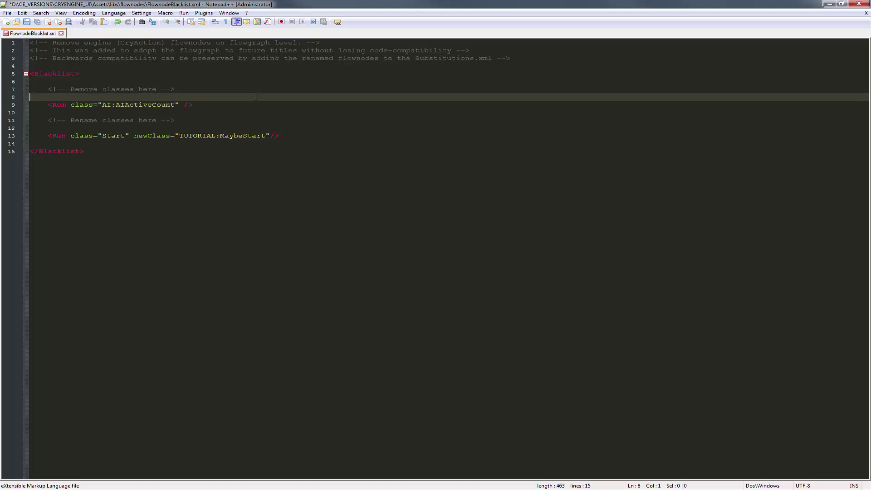
key(ctrl+s)
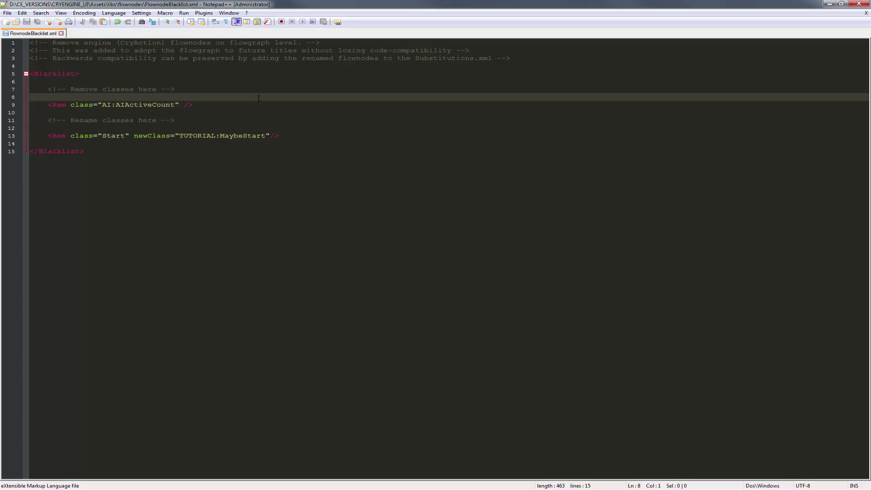
key(alt+Tab)
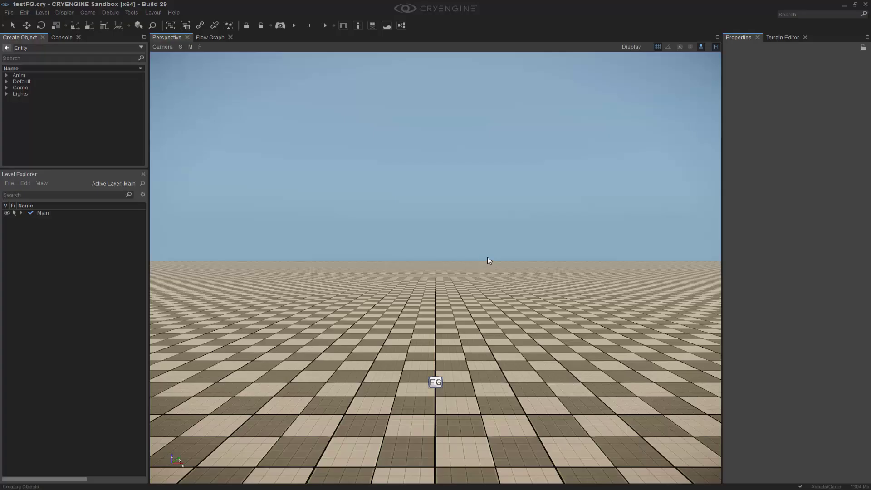
Place a flowgraph entity in the level viewport.
click(436, 382)
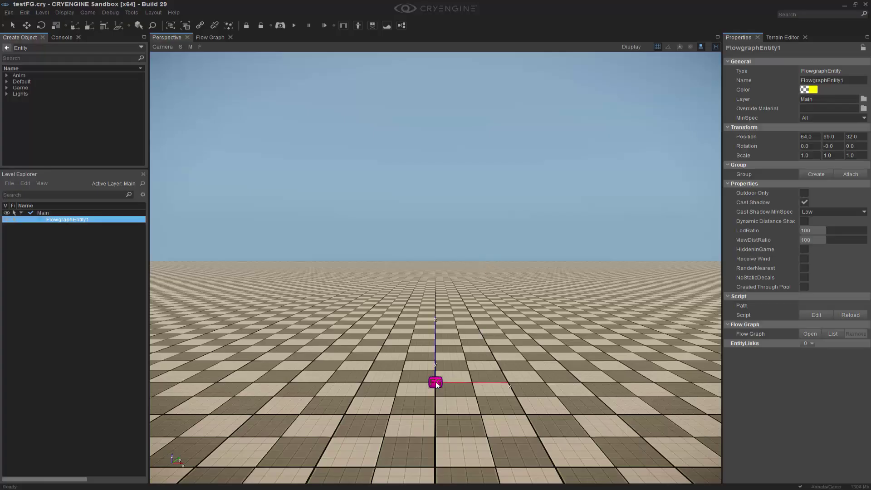
click(208, 37)
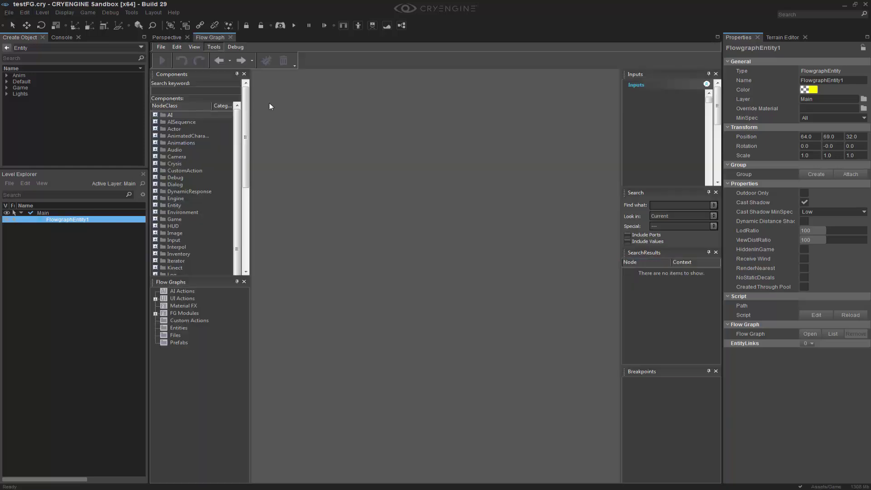
click(173, 36)
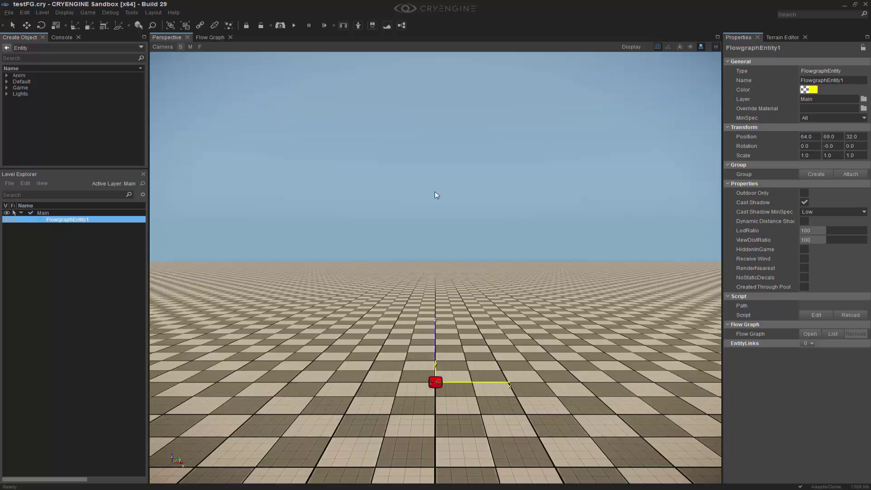
Create a flow graph for the entity in group fgTest and view it in the Flow Graph editor.
right_click(436, 383)
key(Return)
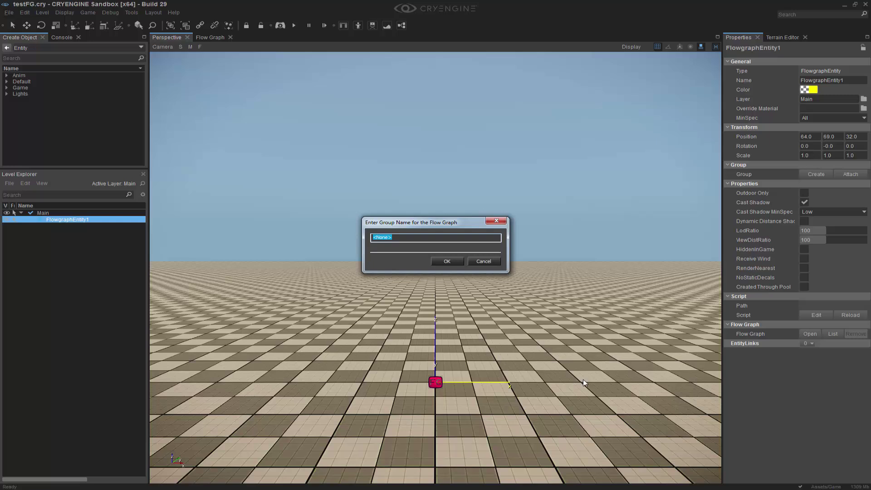
text(fgTest)
click(447, 261)
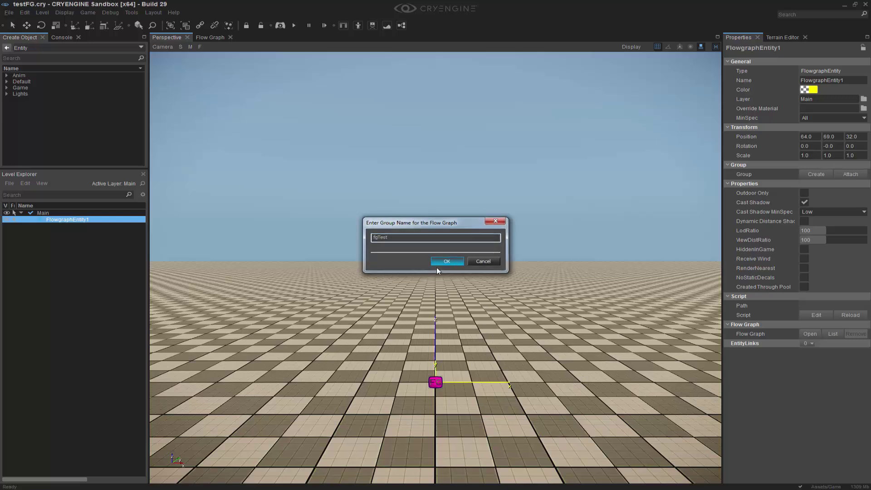
click(210, 38)
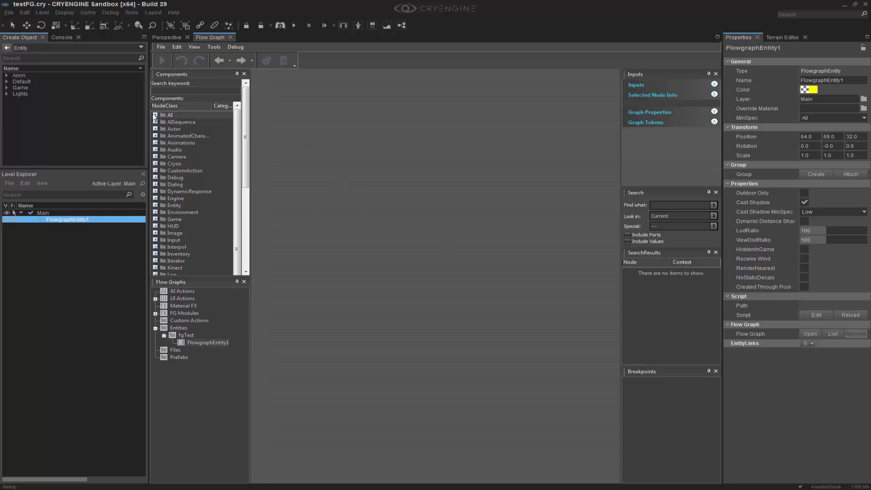
Widen the Components list and confirm AIActiveCount no longer appears under AI.
click(156, 115)
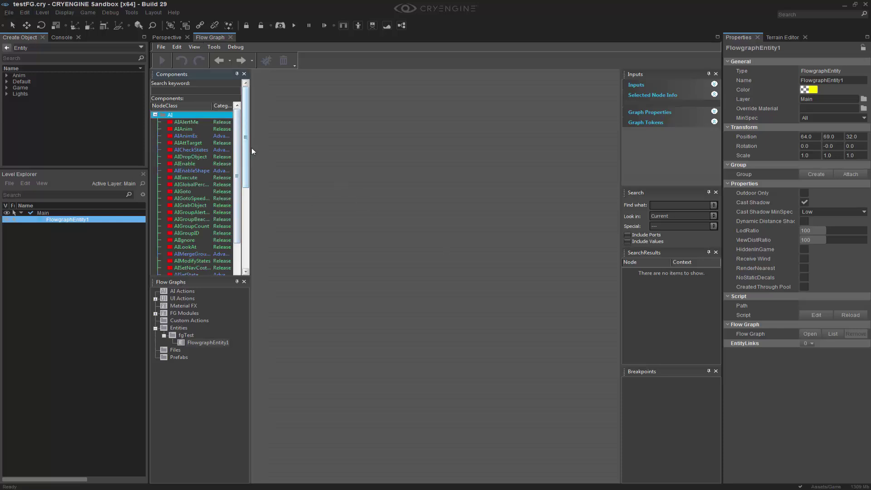
drag(252, 149, 304, 151)
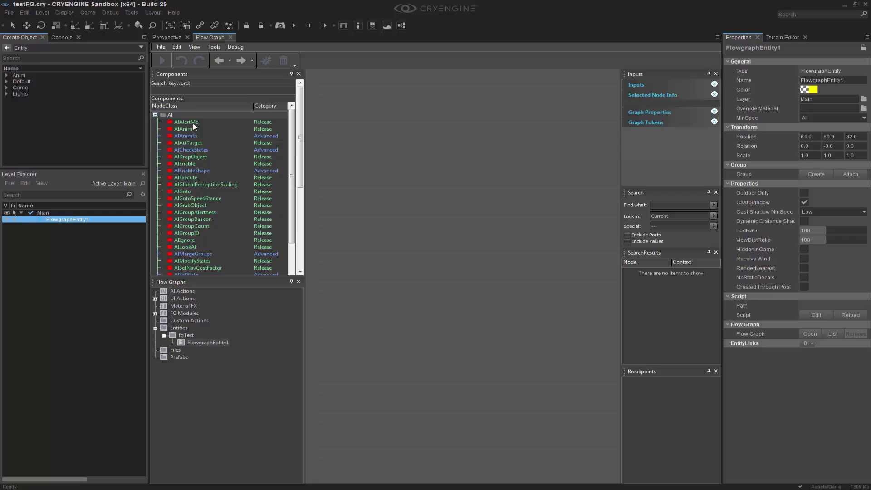
click(155, 115)
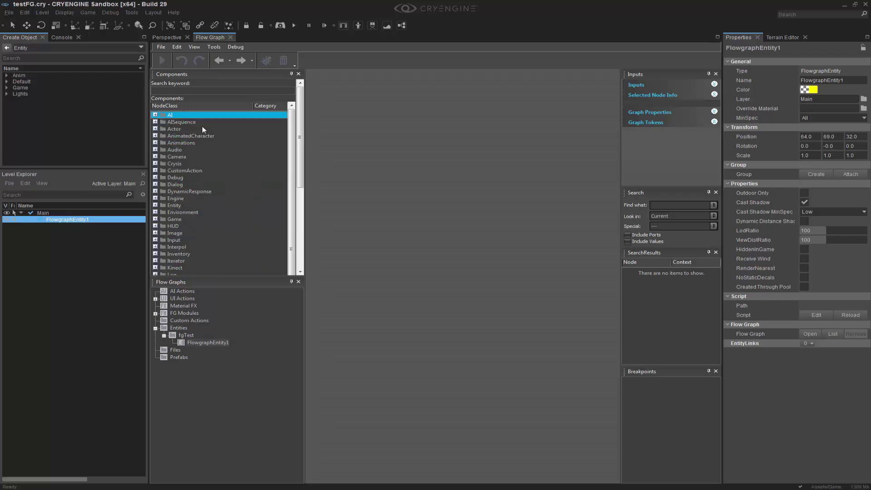
click(196, 171)
Check that Game no longer lists Start, then scroll down to the TUTORIAL category.
click(155, 219)
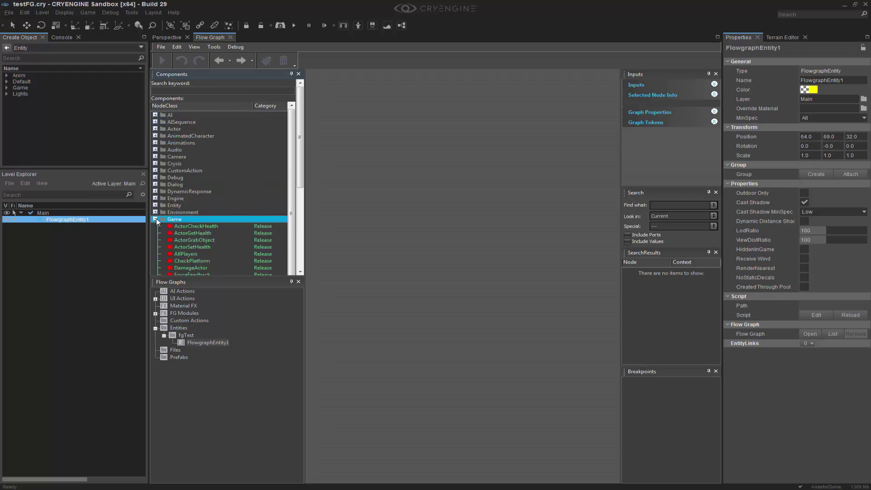
scroll(225, 225, down, 5)
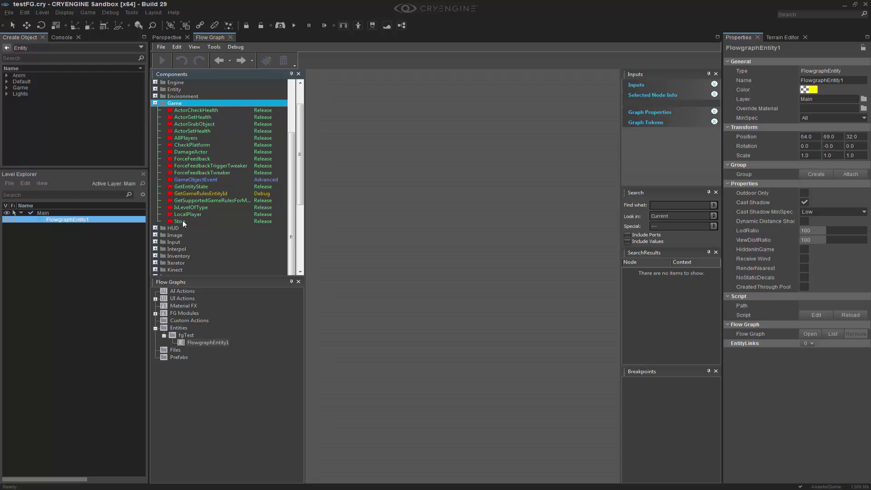
scroll(165, 174, up, 2)
click(154, 133)
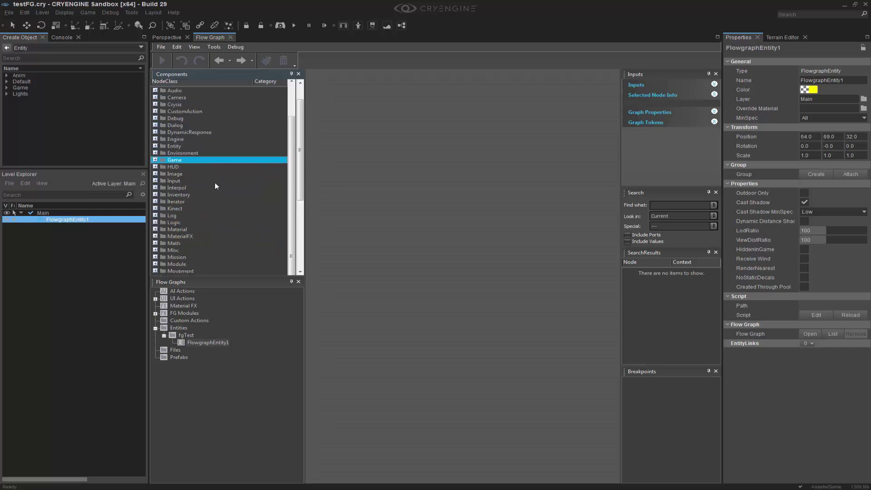
scroll(215, 181, down, 5)
scroll(215, 180, down, 1)
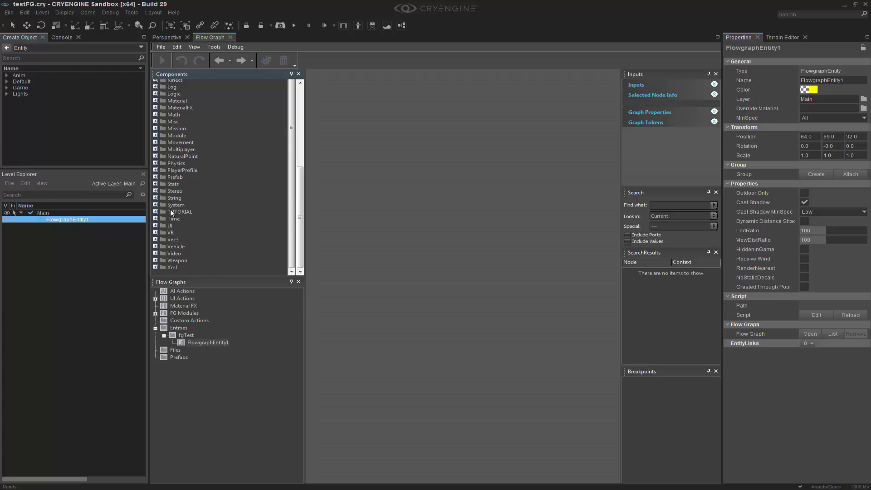
Expand TUTORIAL and drag a MaybeStart node onto the fgTest graph, then position it.
double_click(175, 211)
drag(190, 218, 370, 217)
click(456, 248)
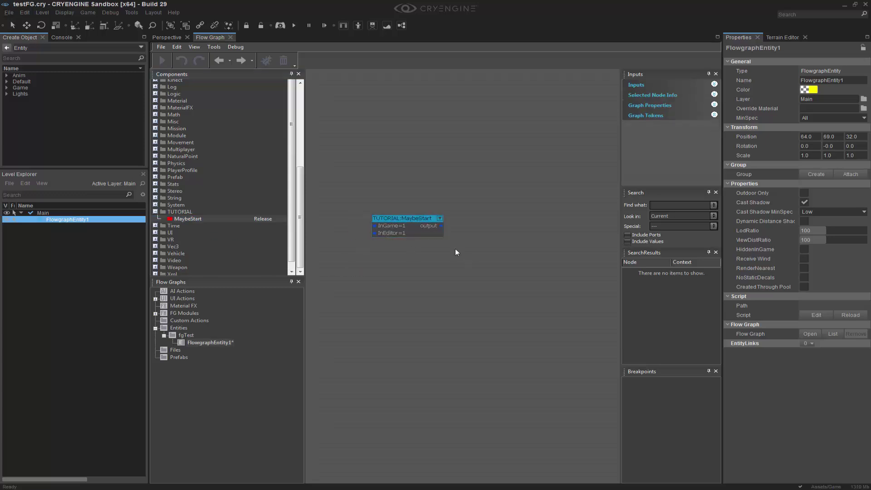
drag(326, 187, 511, 252)
click(453, 255)
drag(444, 229, 448, 254)
click(199, 149)
scroll(204, 147, up, 2)
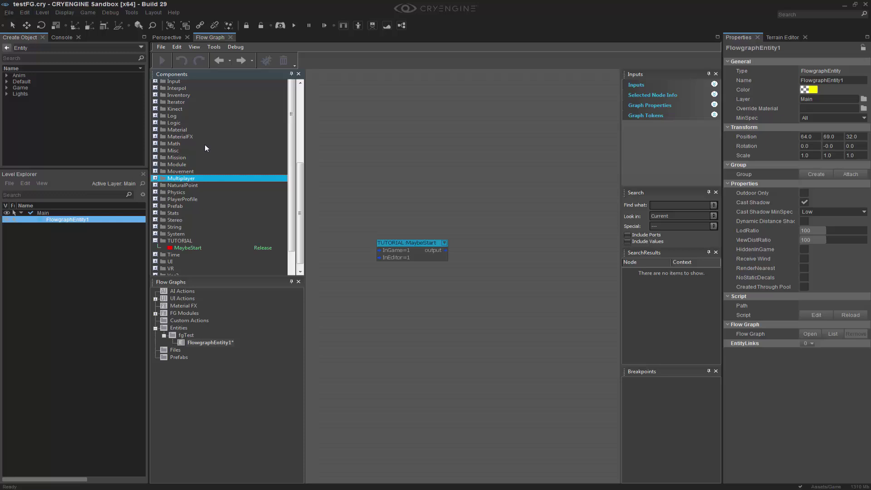
scroll(205, 145, up, 6)
scroll(207, 136, down, 8)
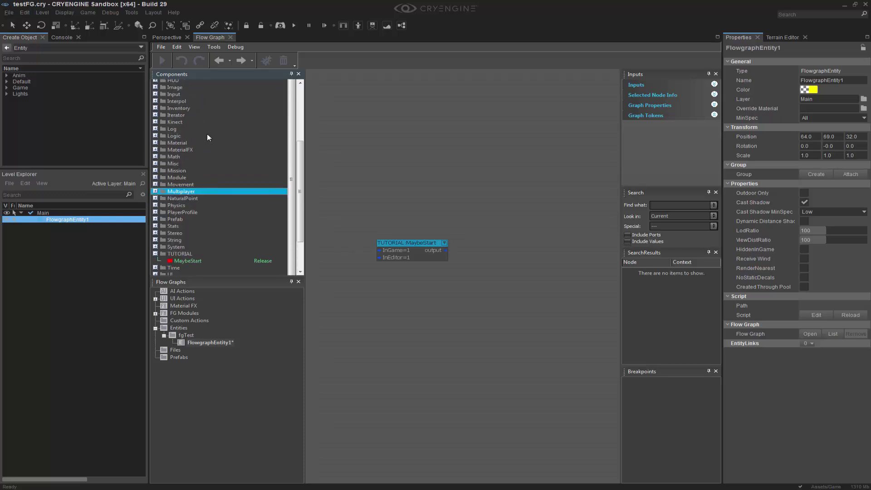